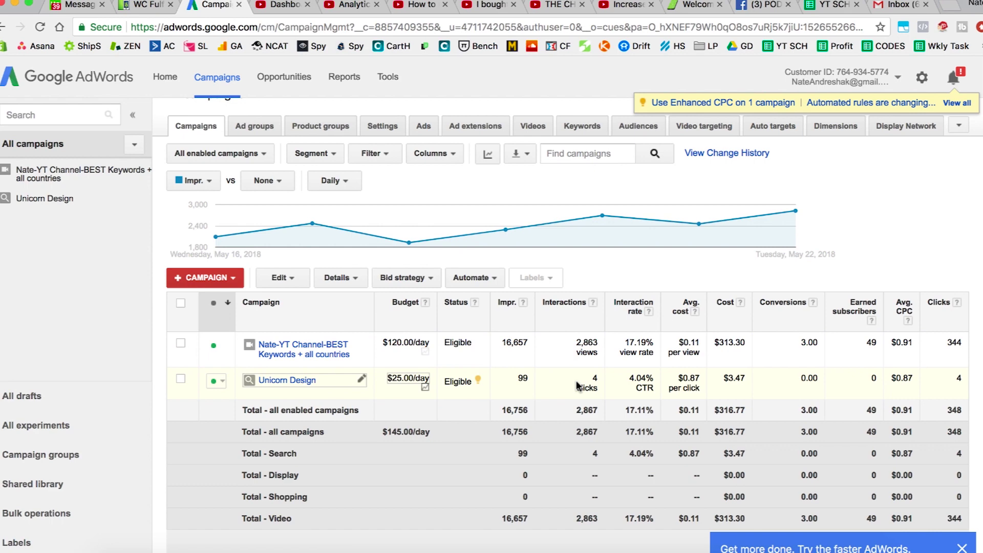
Highlight Unicorn Design's interaction rate, then open the Unicorn Design campaign's ad groups
{"action": "left_click_drag", "start_coordinate": [631, 380], "coordinate": [755, 384]}
{"action": "left_click", "coordinate": [302, 381]}
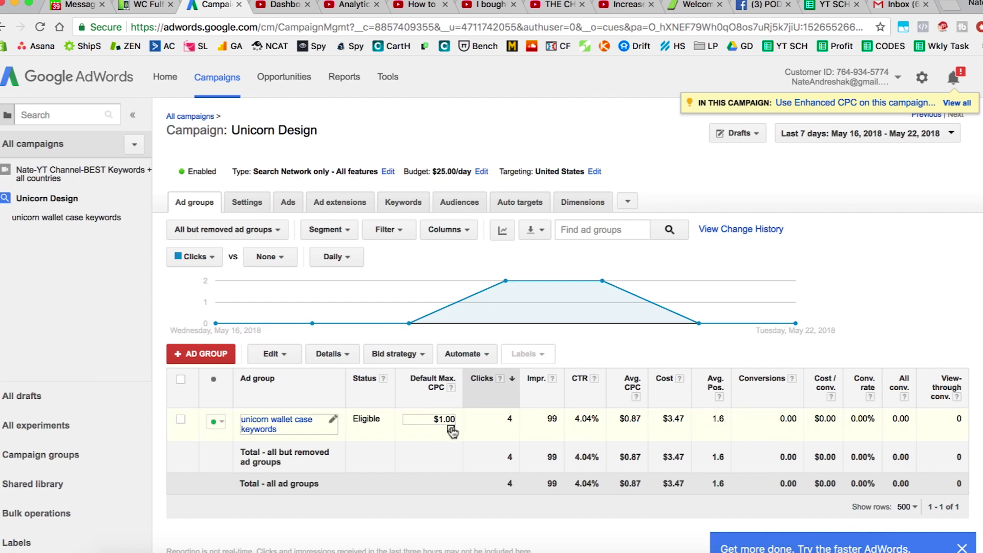
Check in the Ads list that the Unicorn Design ad's status is showing
{"action": "left_click", "coordinate": [288, 203]}
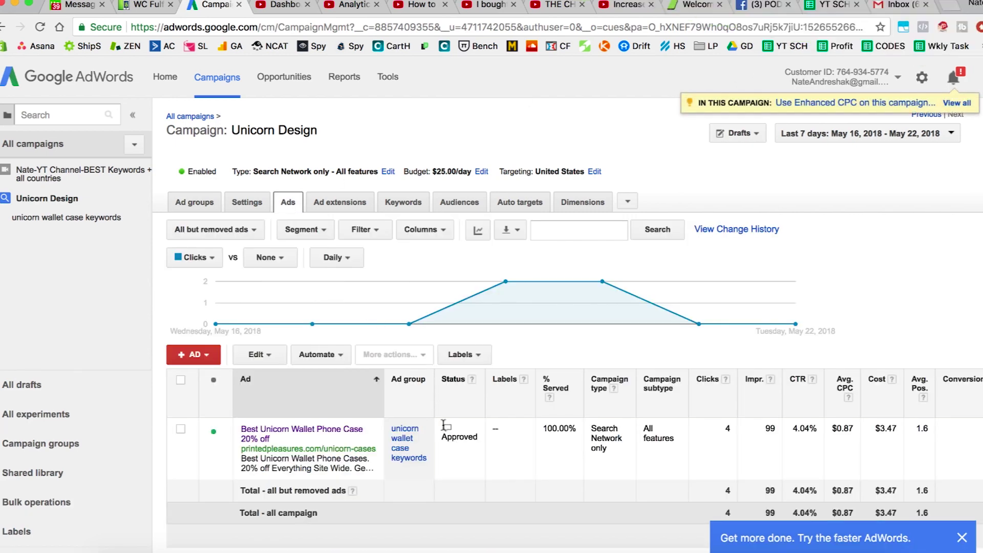
{"action": "scroll", "coordinate": [445, 430], "scroll_direction": "down", "scroll_amount": 2}
{"action": "mouse_move", "coordinate": [447, 369]}
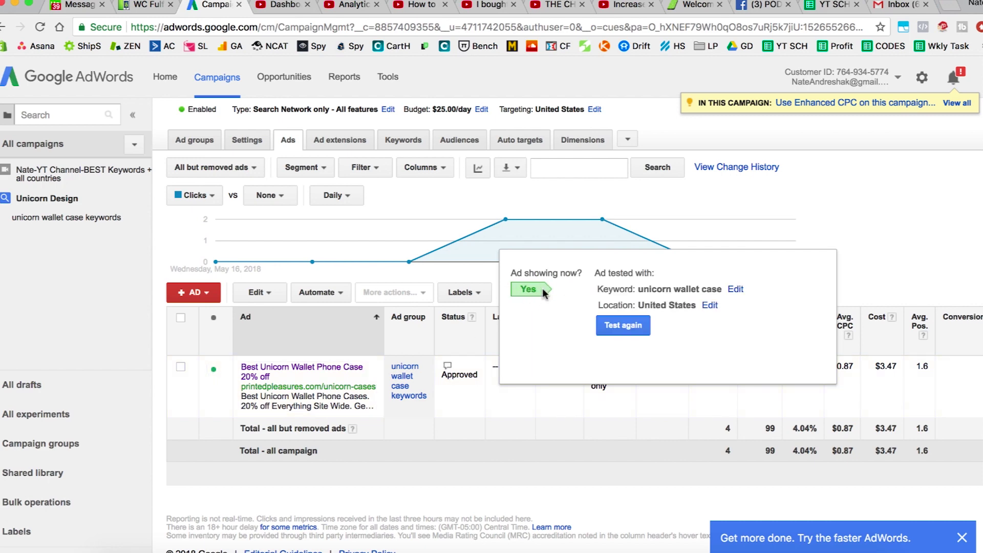
Copy the ad's tested keyword and bring up the campaign's keyword list
{"action": "left_click_drag", "start_coordinate": [718, 292], "coordinate": [641, 292]}
{"action": "right_click", "coordinate": [650, 290]}
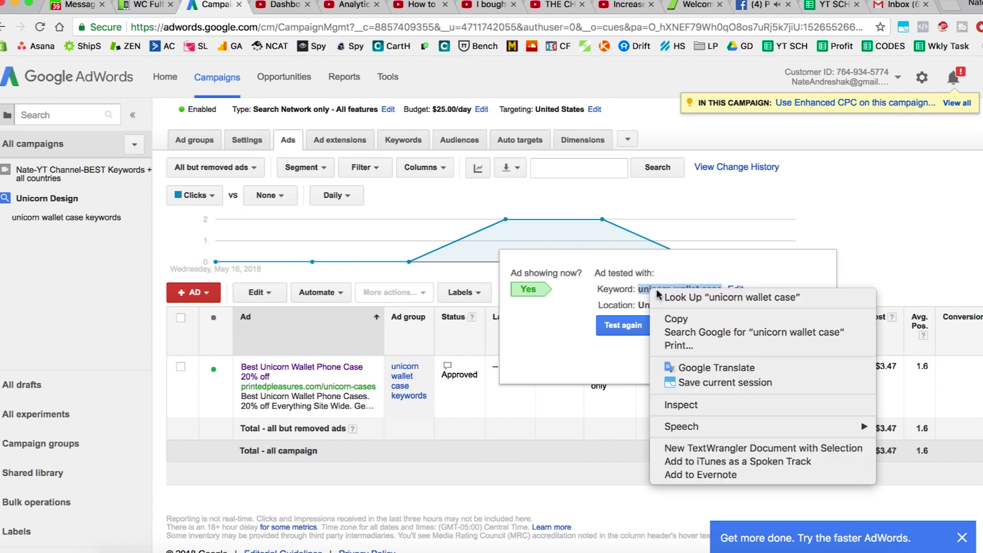
{"action": "left_click", "coordinate": [669, 314]}
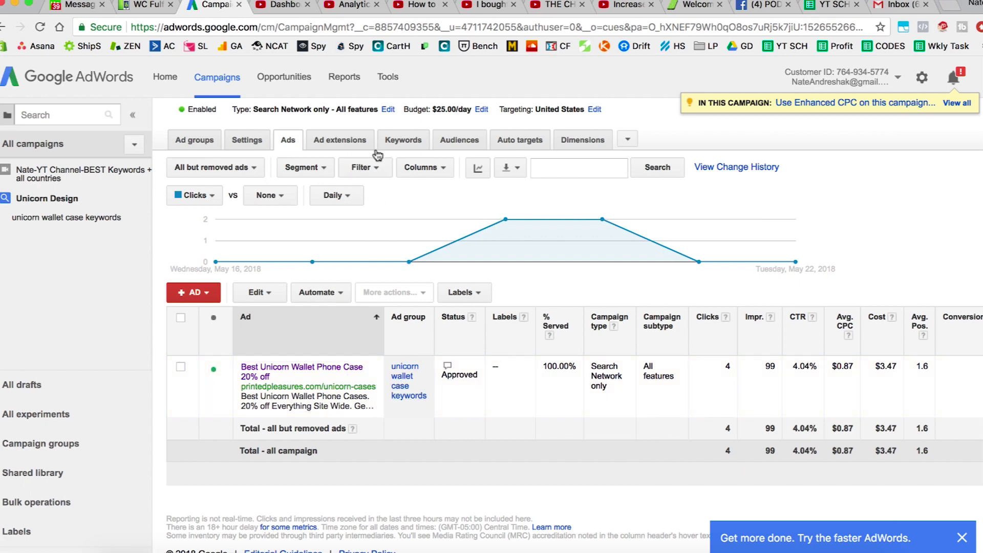
{"action": "left_click", "coordinate": [404, 140]}
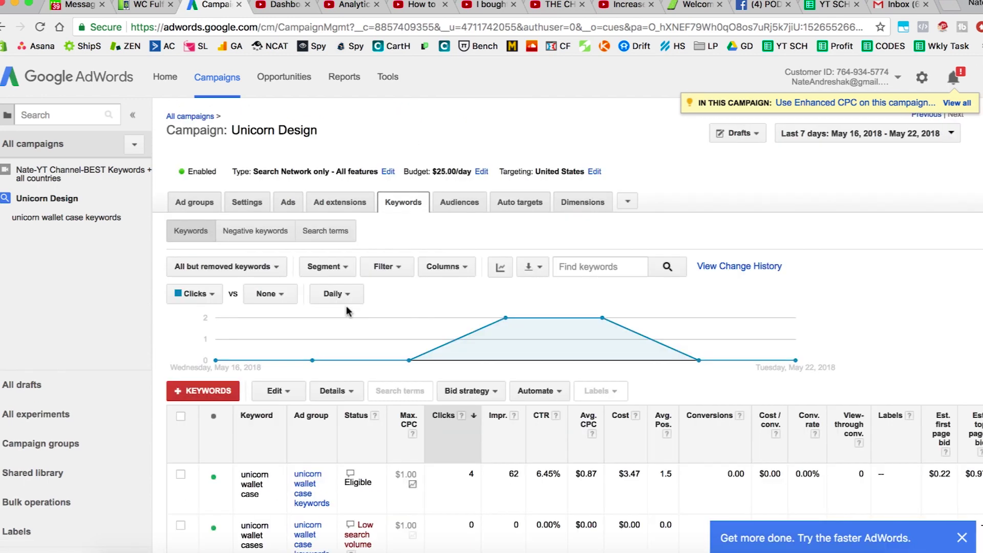
{"action": "scroll", "coordinate": [353, 367], "scroll_direction": "down", "scroll_amount": 4}
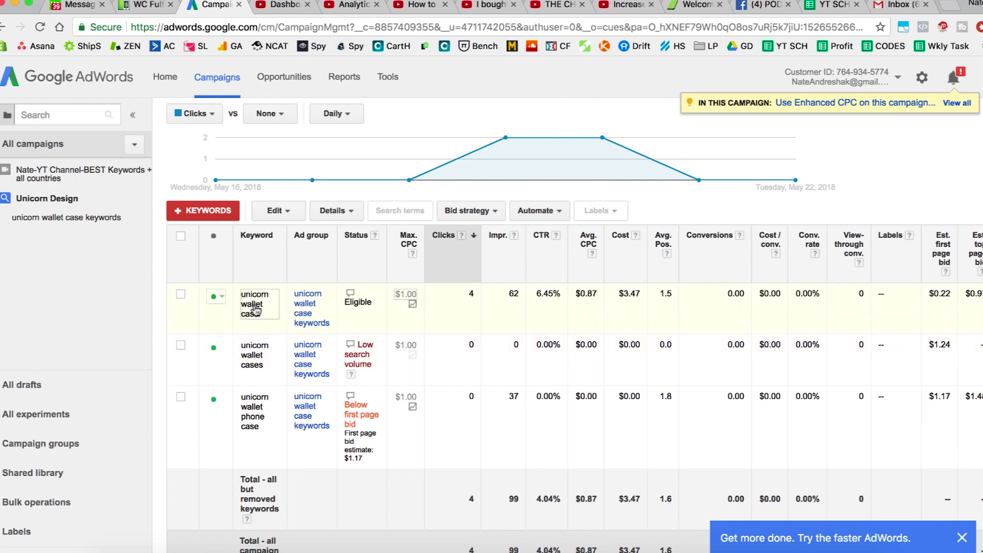
{"action": "mouse_move", "coordinate": [350, 293]}
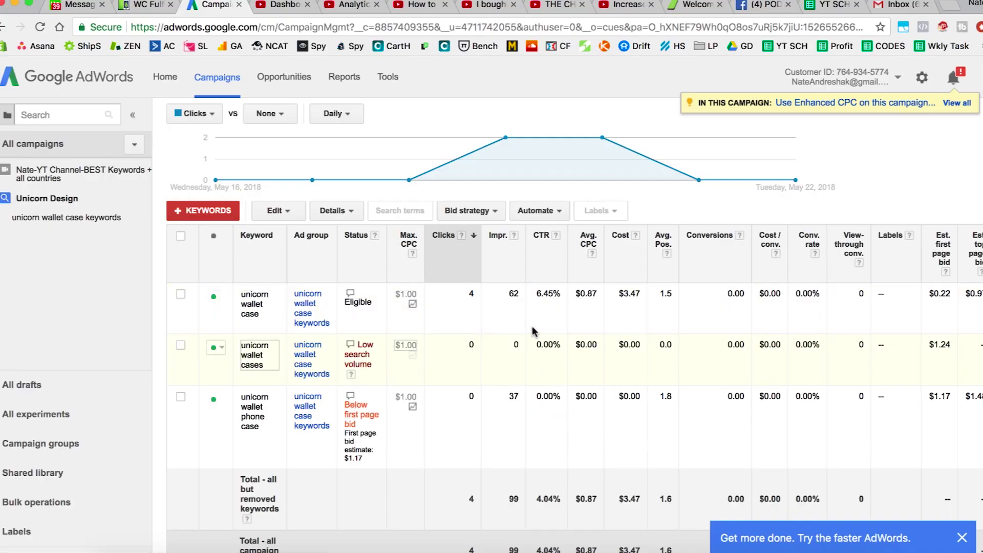
{"action": "mouse_move", "coordinate": [350, 294]}
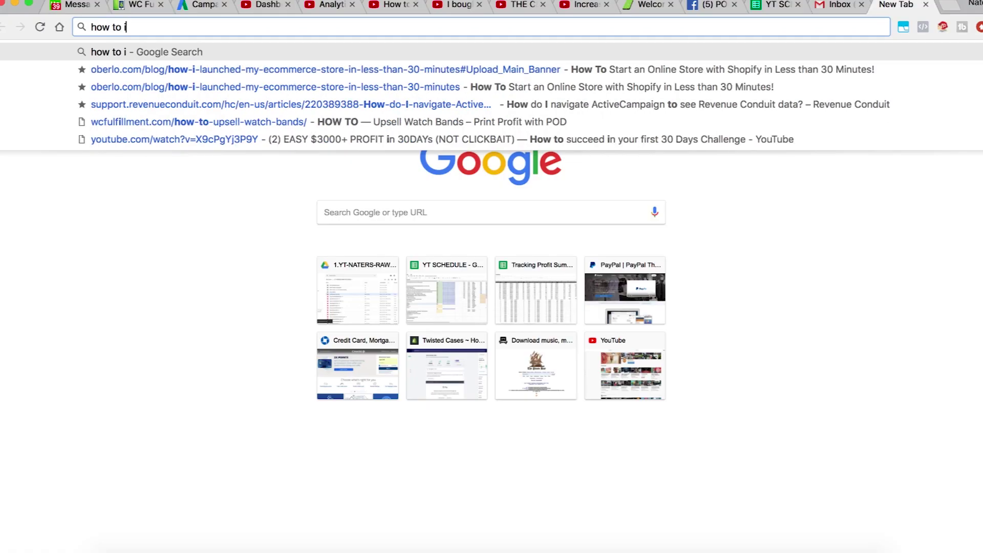
Search Google for 'how to improve adwords quality score', then switch to the YouTube dashboard
{"action": "type", "text": "mprov"}
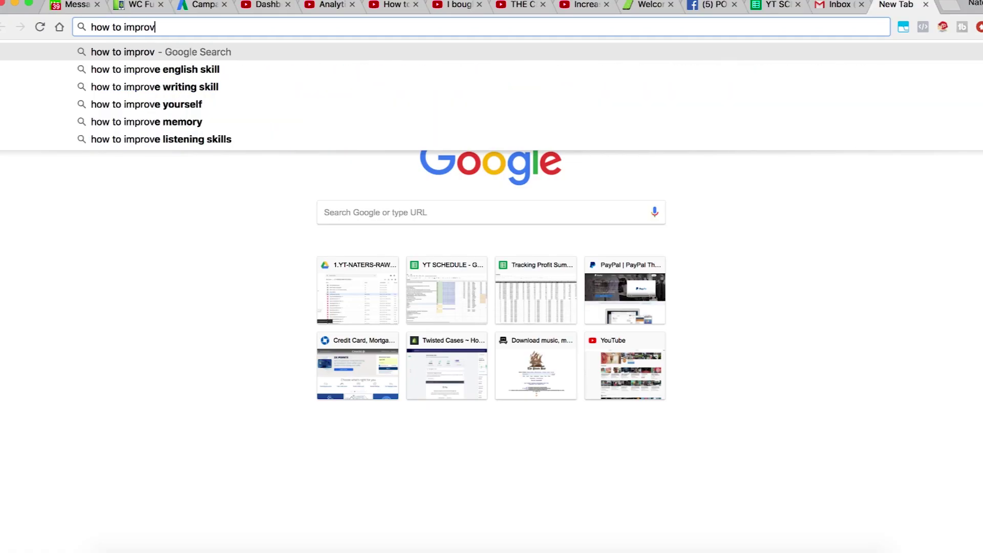
{"action": "type", "text": "e adwods"}
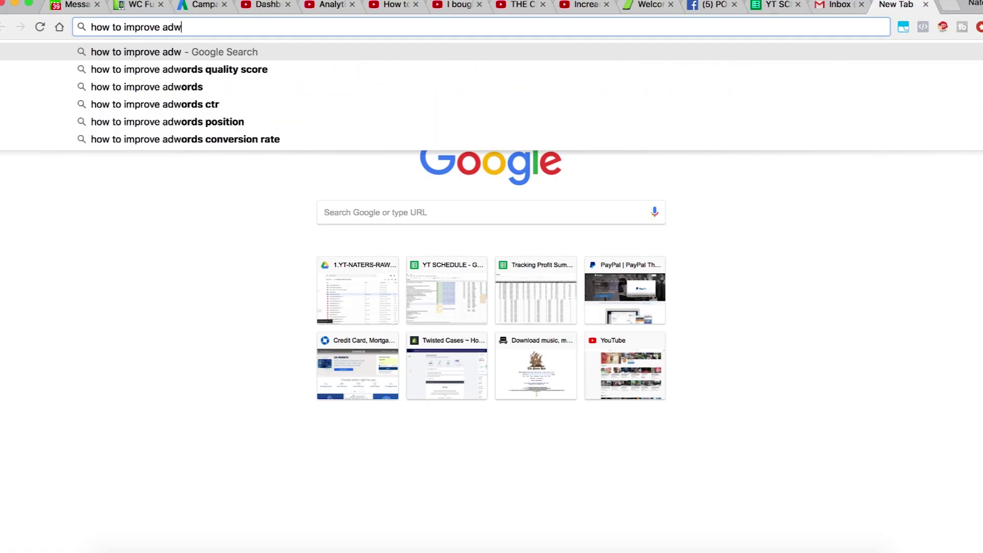
{"action": "left_click", "coordinate": [850, 74]}
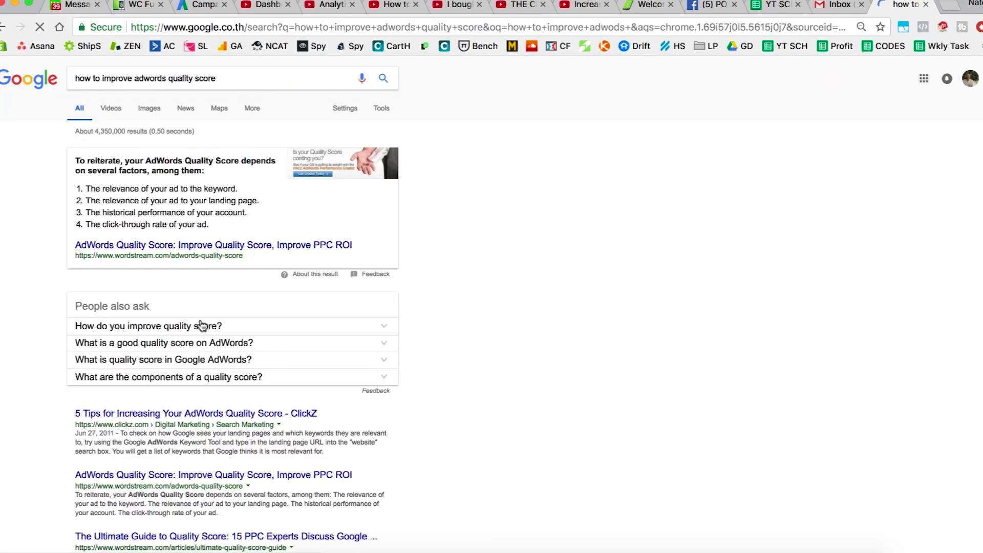
{"action": "scroll", "coordinate": [202, 325], "scroll_direction": "down", "scroll_amount": 5}
{"action": "scroll", "coordinate": [165, 343], "scroll_direction": "down", "scroll_amount": 6}
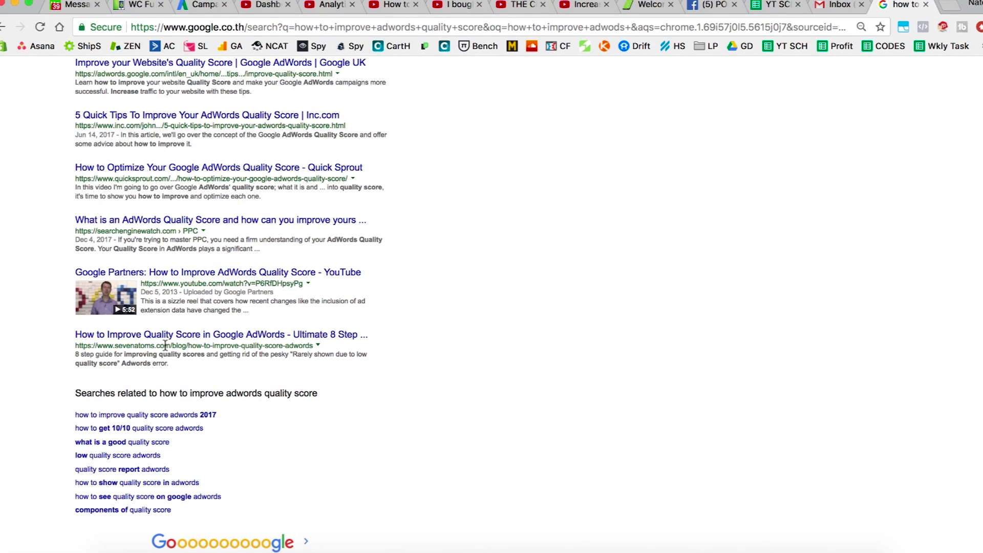
{"action": "scroll", "coordinate": [242, 486], "scroll_direction": "up", "scroll_amount": 15}
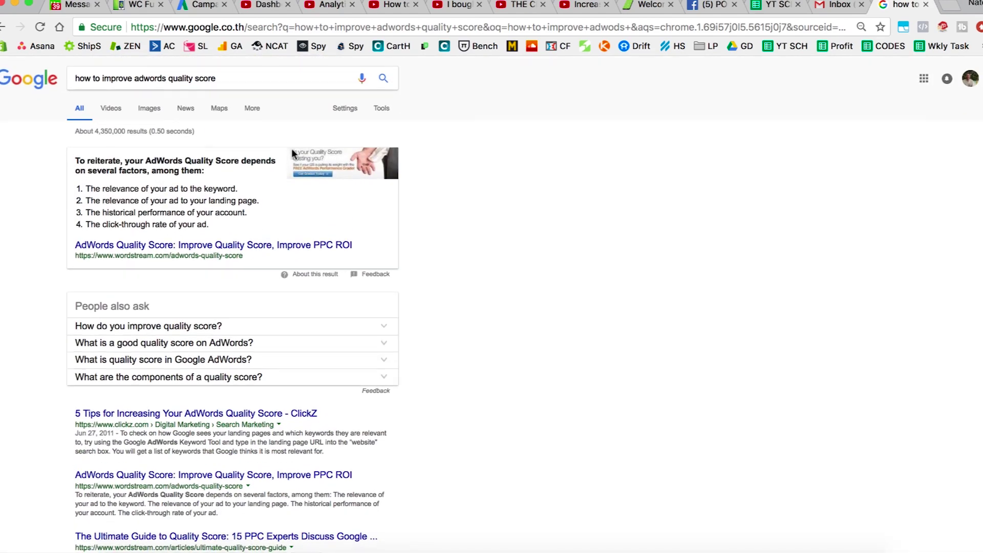
{"action": "left_click", "coordinate": [270, 7]}
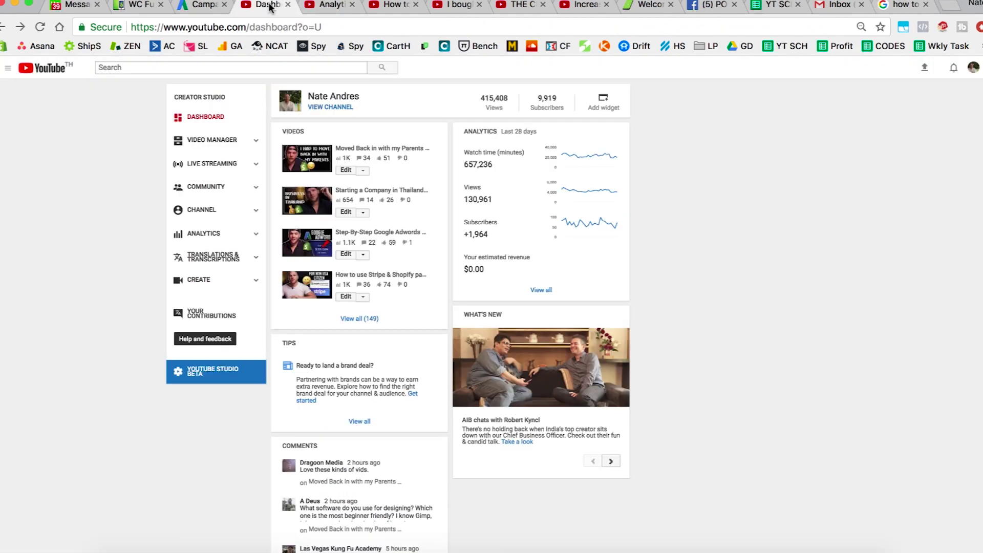
Switch back to the Google AdWords tab showing Unicorn Design's keyword table
{"action": "left_click", "coordinate": [195, 5]}
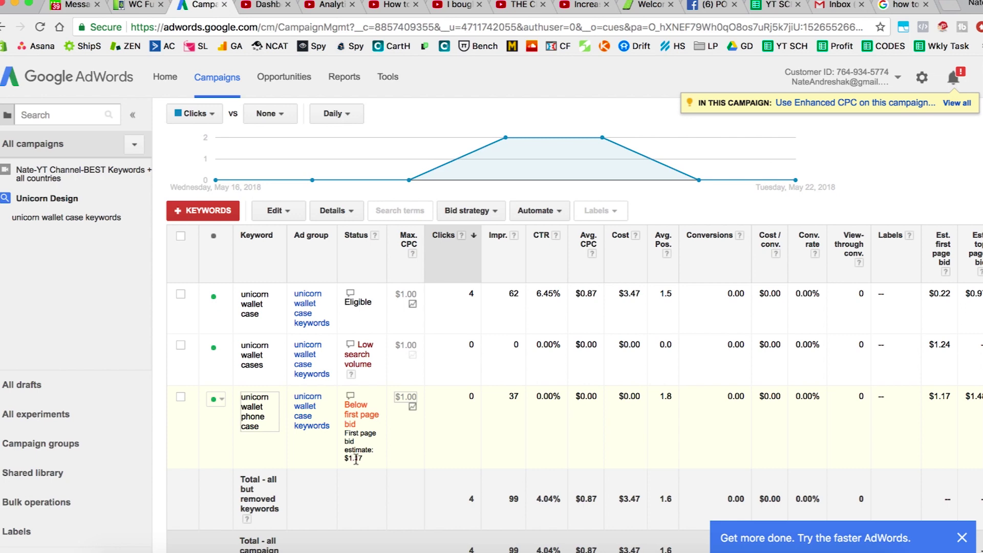
Set 'unicorn wallet phone case' max CPC to its $1.17 first-page bid estimate
{"action": "left_click", "coordinate": [412, 401]}
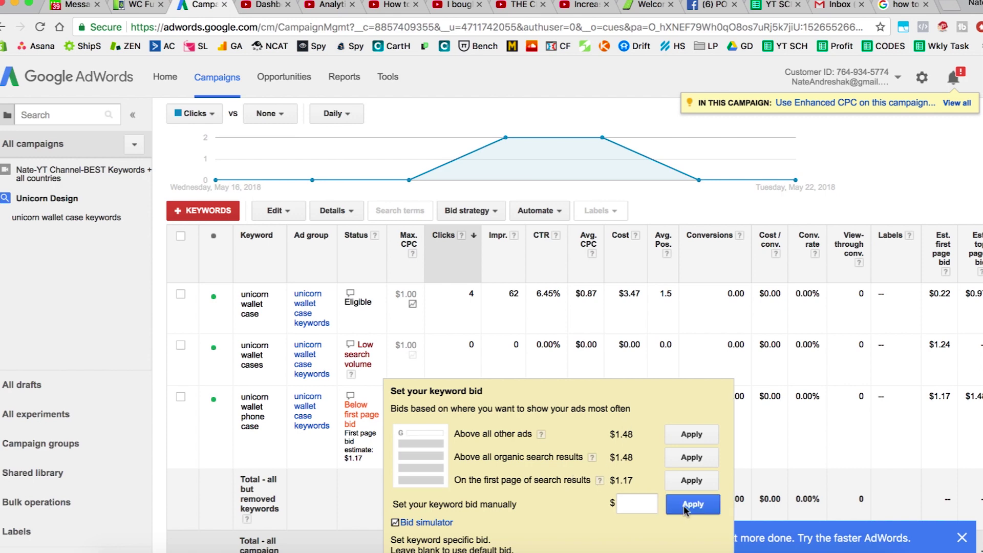
{"action": "left_click", "coordinate": [691, 481]}
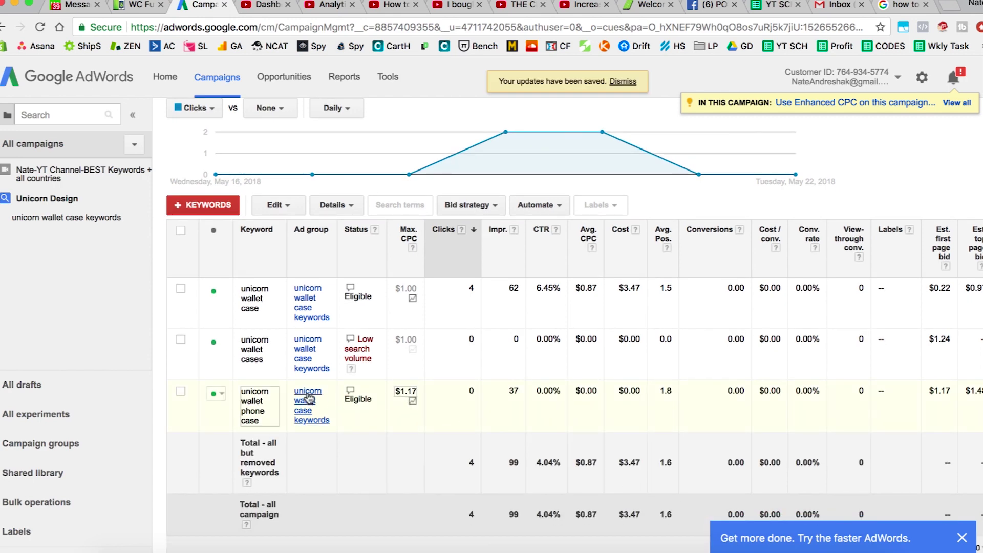
{"action": "mouse_move", "coordinate": [349, 393]}
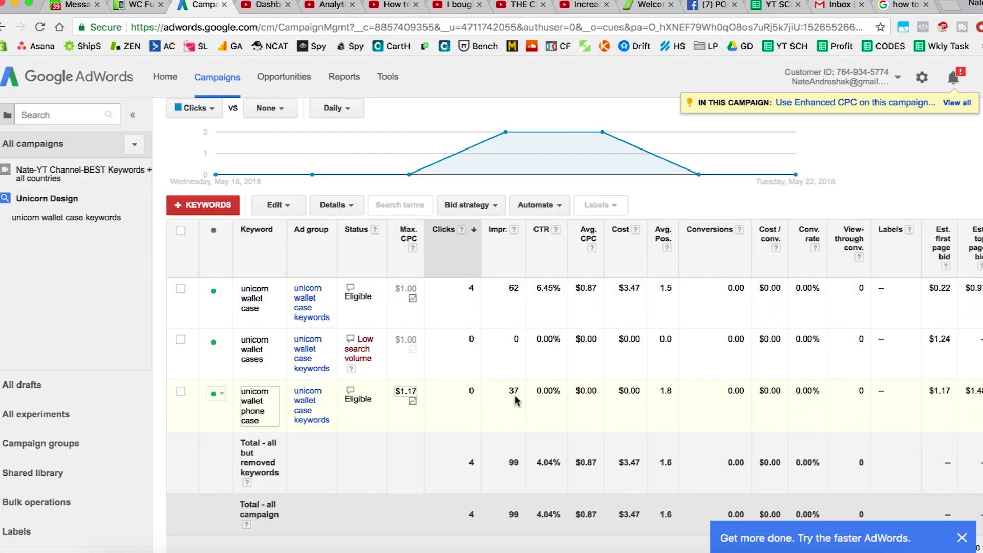
Open the Keyword Planner from the Tools menu
{"action": "scroll", "coordinate": [514, 397], "scroll_direction": "right", "scroll_amount": 3}
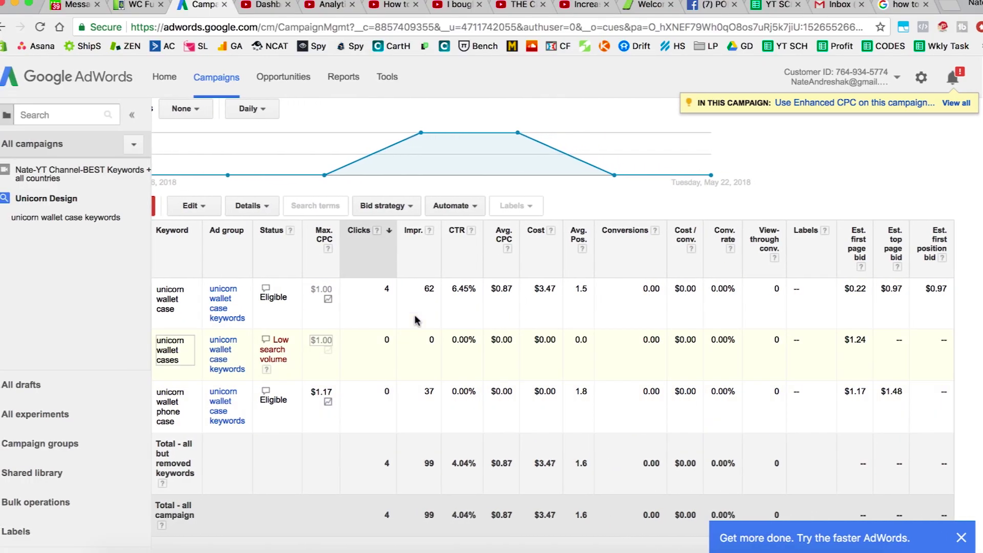
{"action": "scroll", "coordinate": [439, 302], "scroll_direction": "left", "scroll_amount": 3}
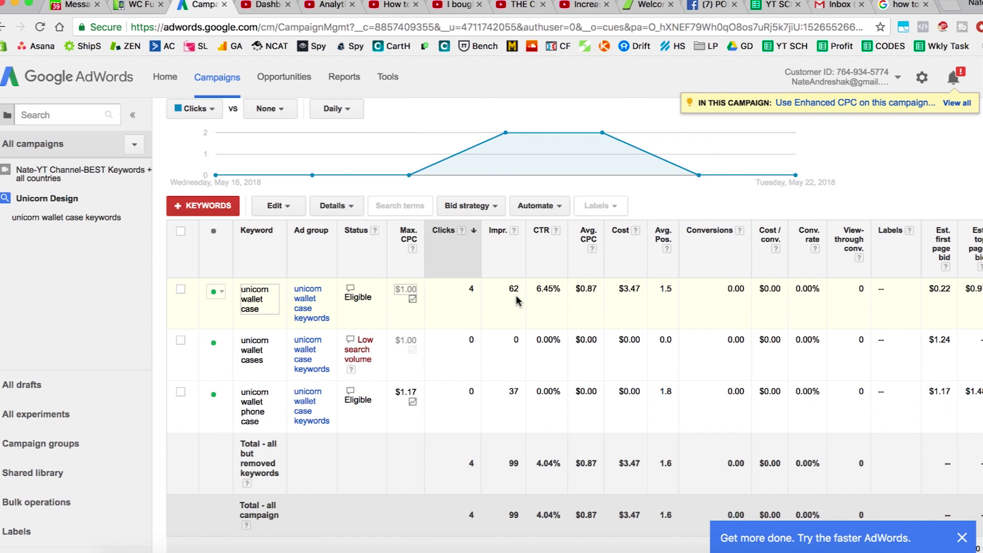
{"action": "scroll", "coordinate": [545, 307], "scroll_direction": "up", "scroll_amount": 2}
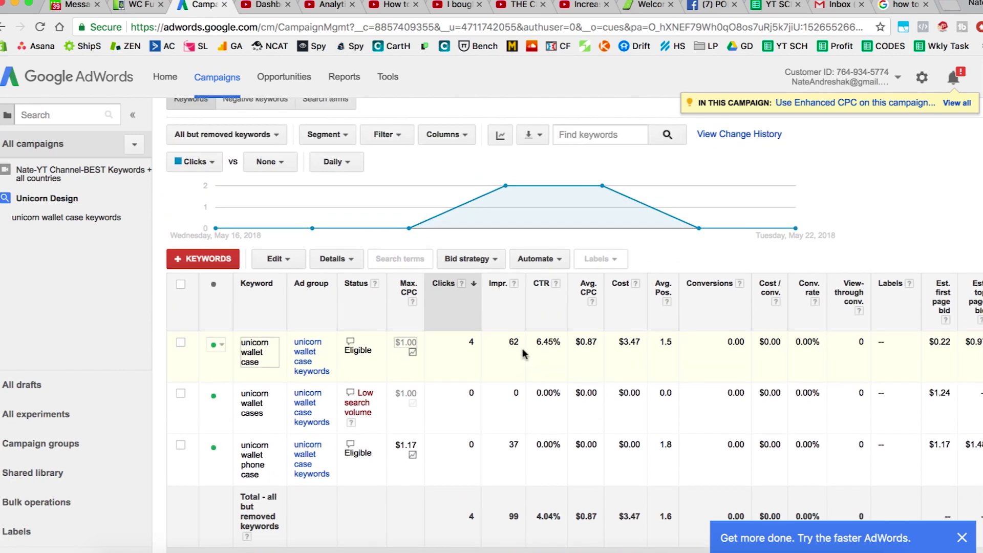
{"action": "scroll", "coordinate": [543, 348], "scroll_direction": "up", "scroll_amount": 4}
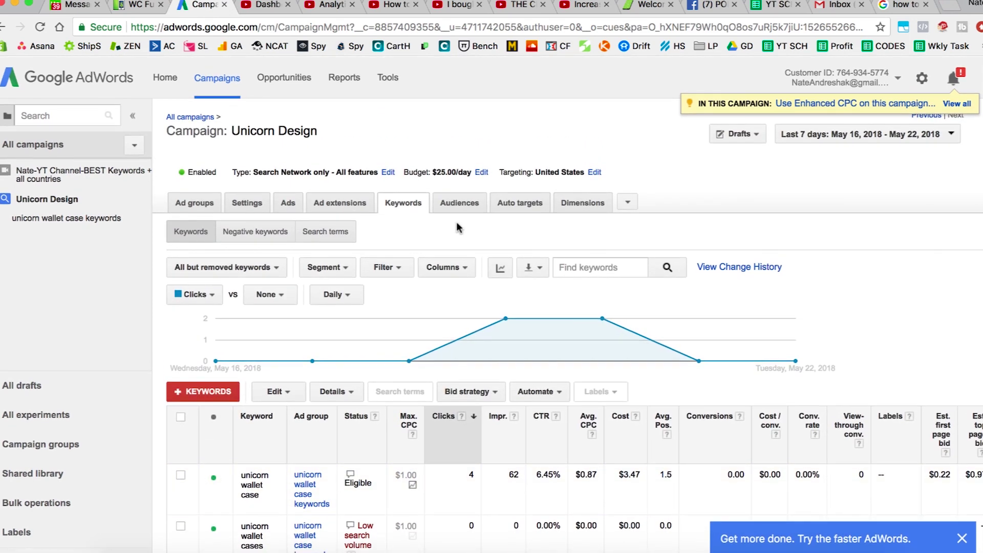
{"action": "scroll", "coordinate": [457, 205], "scroll_direction": "up", "scroll_amount": 1}
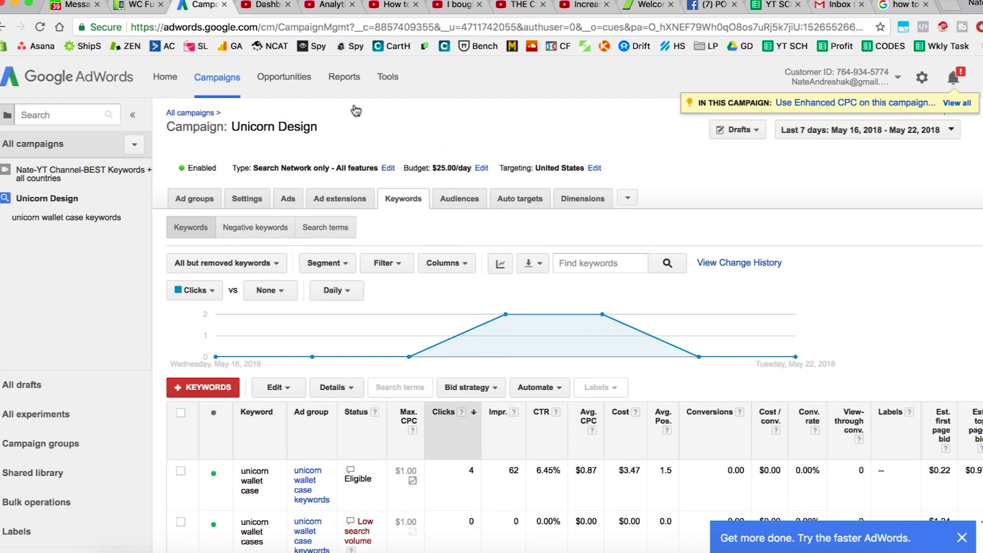
{"action": "left_click", "coordinate": [387, 77]}
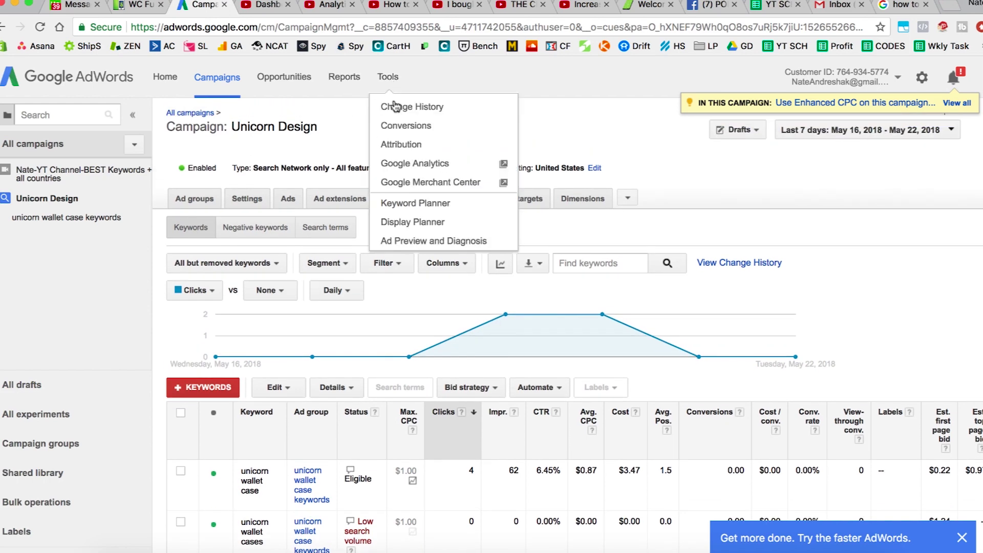
{"action": "left_click", "coordinate": [419, 204]}
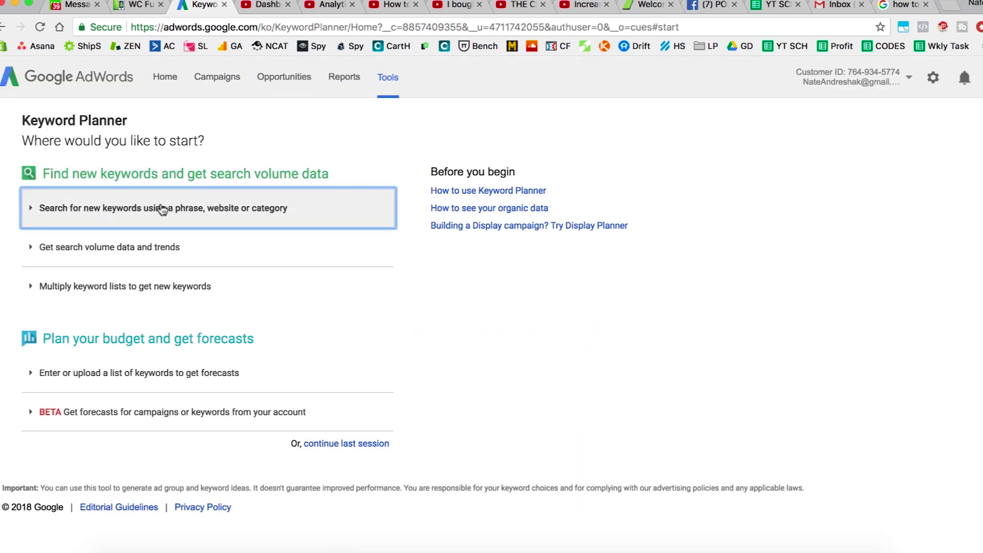
Expand the Keyword Planner's 'Get search volume data and trends' form
{"action": "left_click", "coordinate": [159, 214]}
{"action": "scroll", "coordinate": [425, 269], "scroll_direction": "down", "scroll_amount": 5}
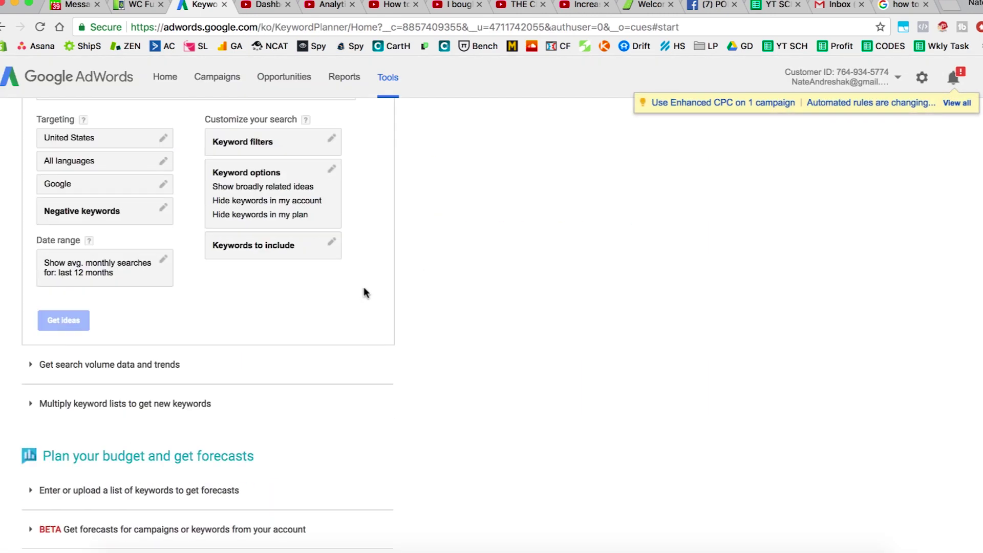
{"action": "left_click", "coordinate": [165, 364]}
{"action": "scroll", "coordinate": [132, 177], "scroll_direction": "up", "scroll_amount": 3}
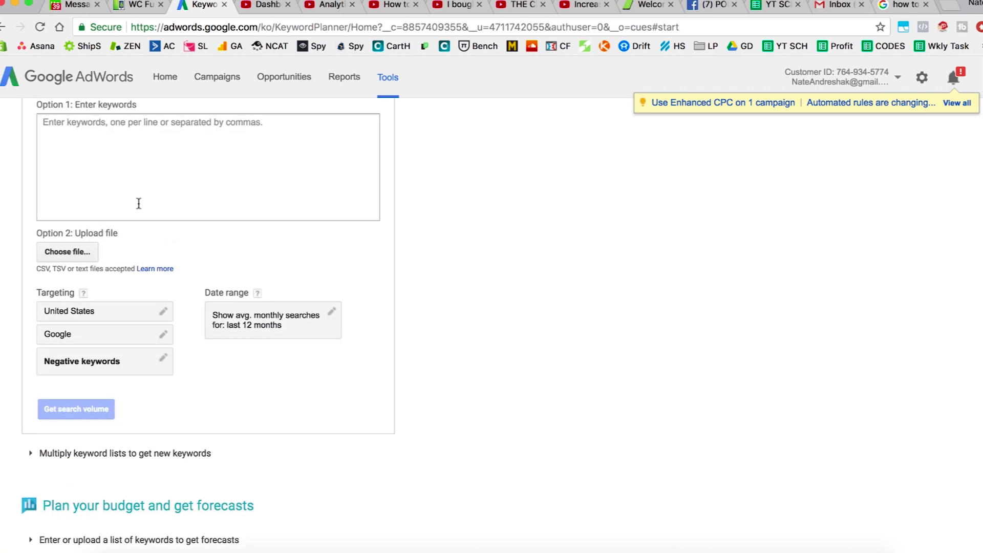
Enter 'unicorn wallet case' and 'unicorn wallet phone case' and request their search volume
{"action": "left_click", "coordinate": [137, 200]}
{"action": "type", "text": "Just to update everyone, the issue with Product images not showing up seems to be with Shopify's API, we contacted Shopify and they are now looking into it."}
{"action": "key", "text": "ctrl+a"}
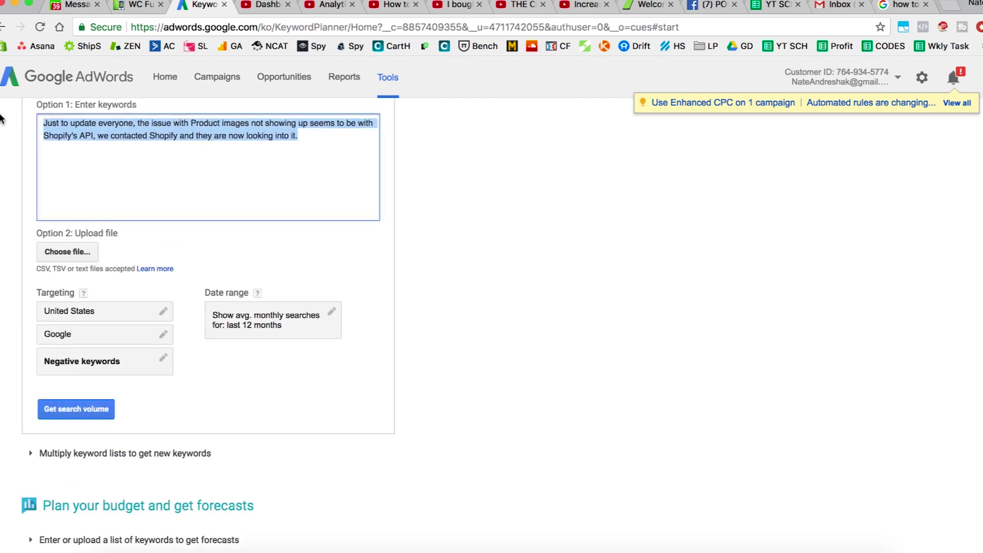
{"action": "key", "text": "BackSpace"}
{"action": "type", "text": "unicorn wallet case"}
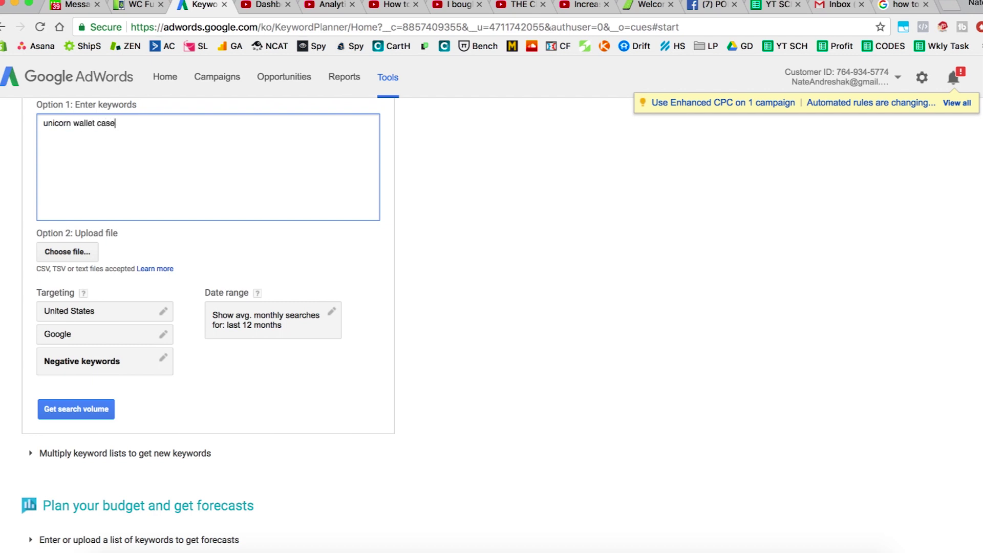
{"action": "key", "text": "ctrl+a"}
{"action": "key", "text": "ctrl+c"}
{"action": "key", "text": "Right"}
{"action": "key", "text": "ctrl+v"}
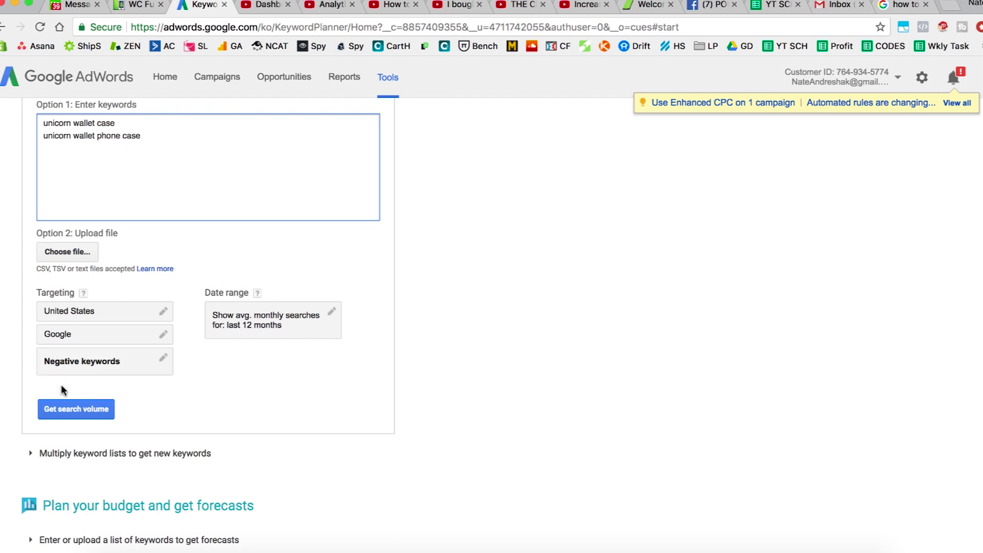
{"action": "left_click", "coordinate": [84, 402]}
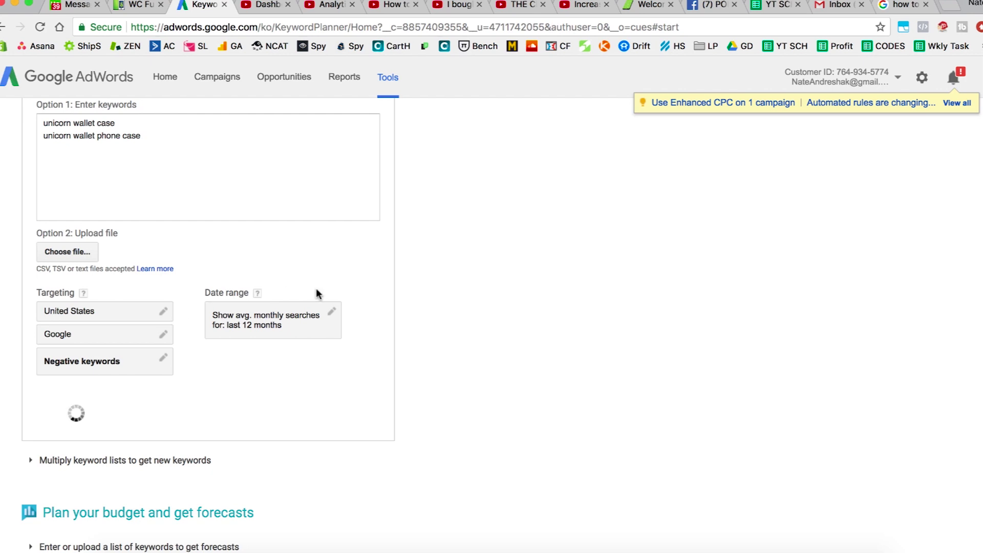